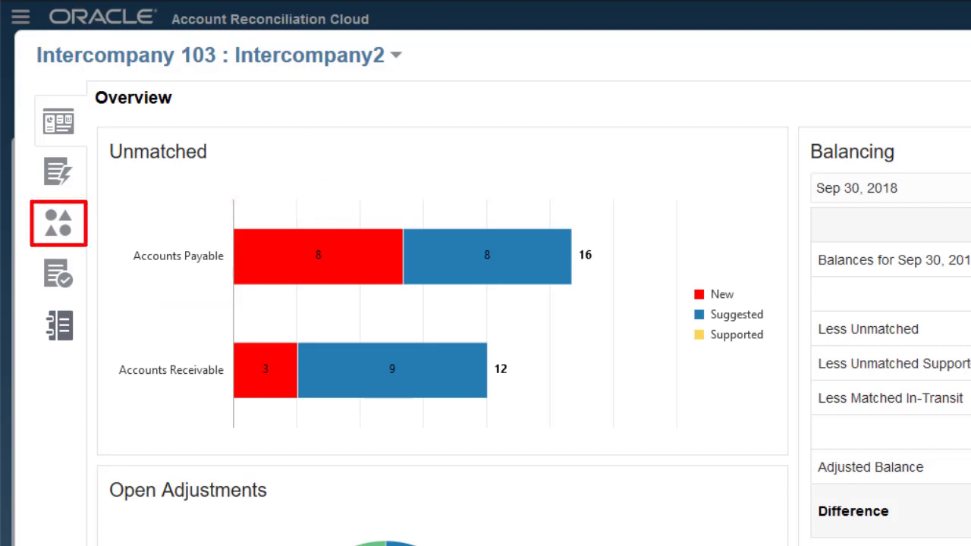
Open the unmatched transactions and move the Invoice column to the top of the selected Accounts Payable columns
{"action": "left_click", "coordinate": [66, 236]}
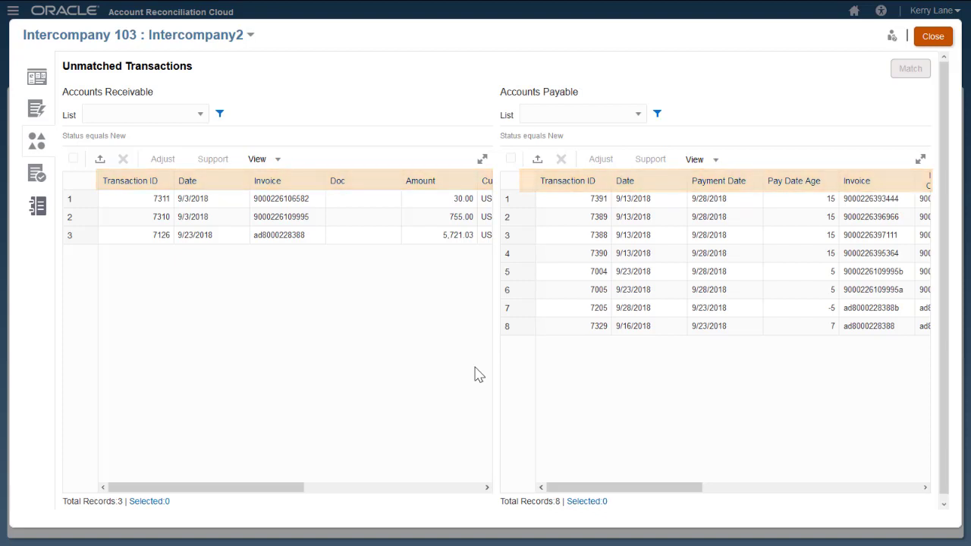
{"action": "left_click", "coordinate": [711, 165]}
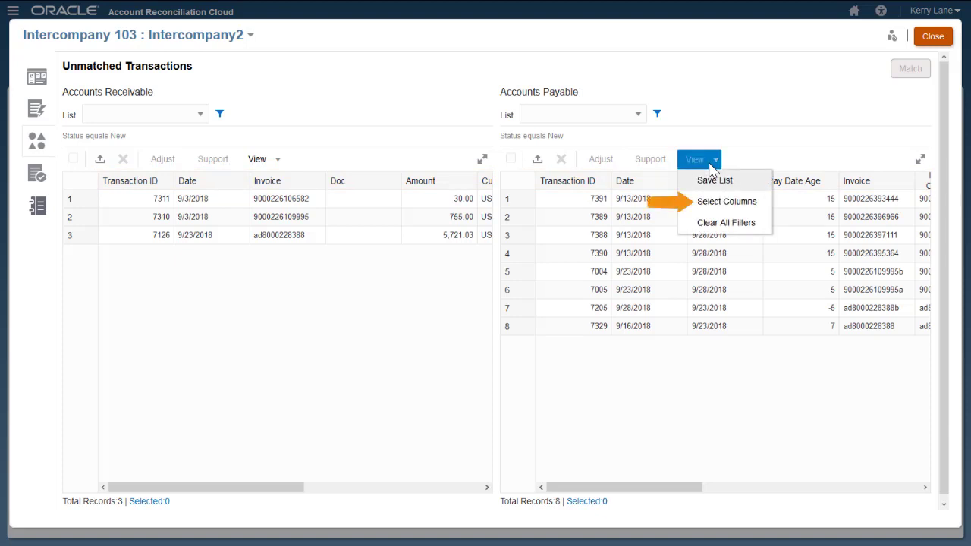
{"action": "left_click", "coordinate": [729, 202]}
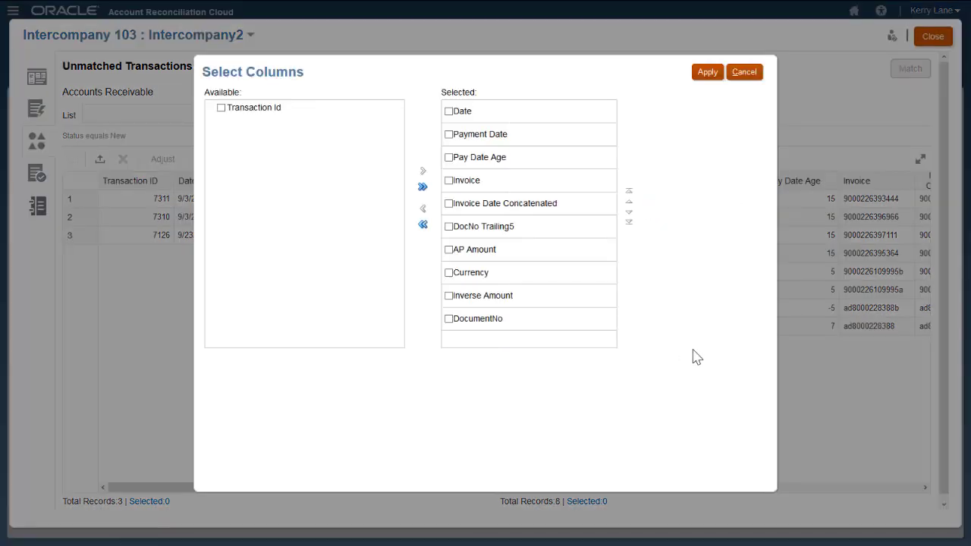
{"action": "left_click", "coordinate": [449, 182]}
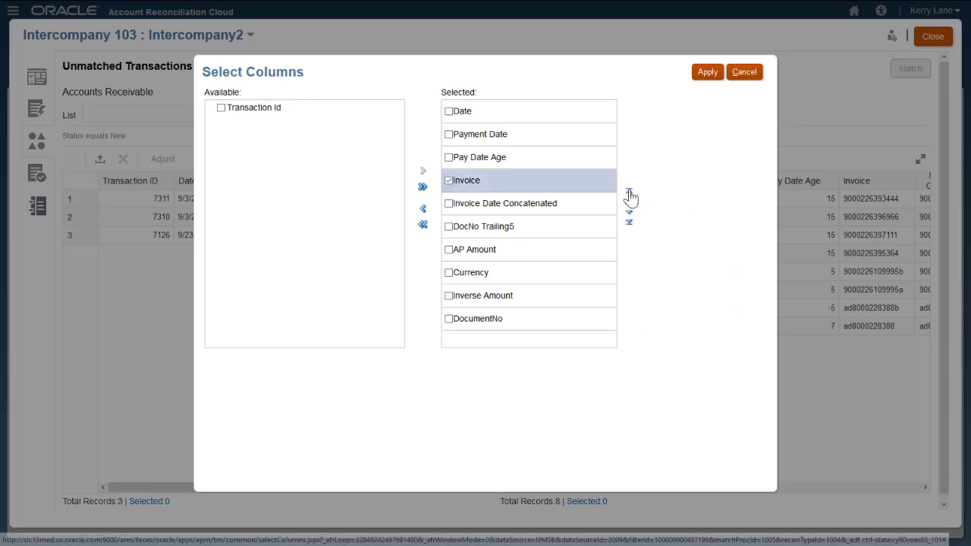
{"action": "left_click", "coordinate": [629, 190]}
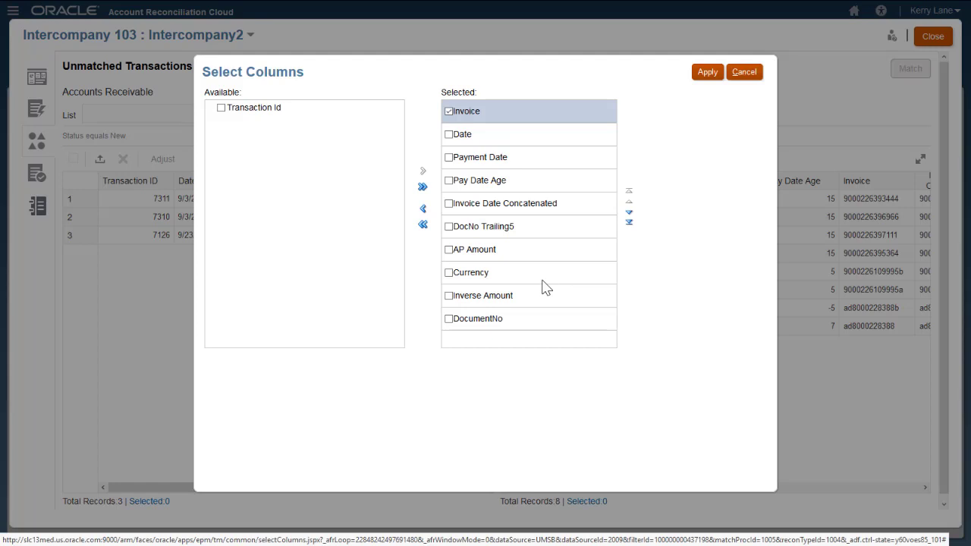
Move the Inverse Amount column up to directly below Invoice and apply the Accounts Payable column order
{"action": "left_click", "coordinate": [449, 296]}
{"action": "left_click", "coordinate": [629, 202]}
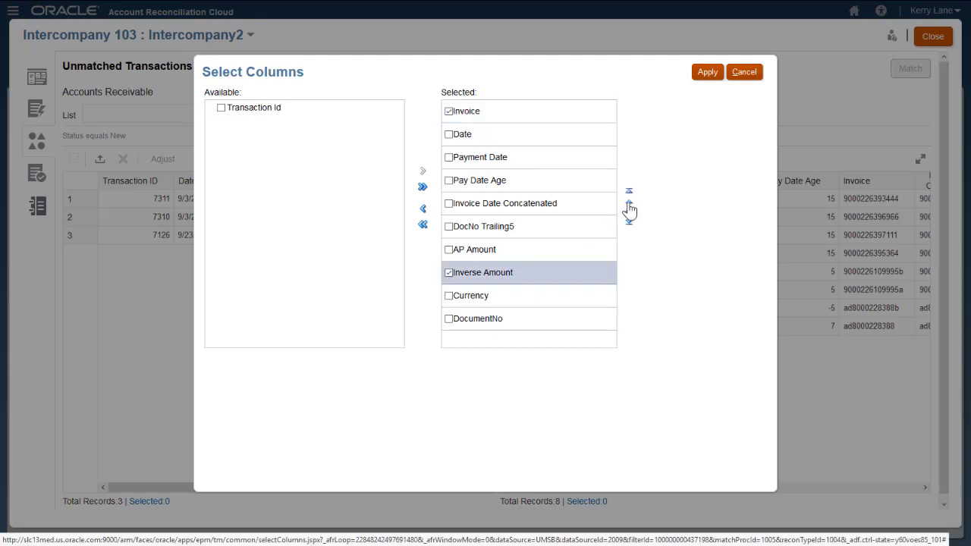
{"action": "left_click", "coordinate": [629, 202]}
{"action": "left_click", "coordinate": [628, 203]}
{"action": "left_click", "coordinate": [629, 203]}
{"action": "left_click", "coordinate": [629, 203]}
{"action": "left_click", "coordinate": [629, 203]}
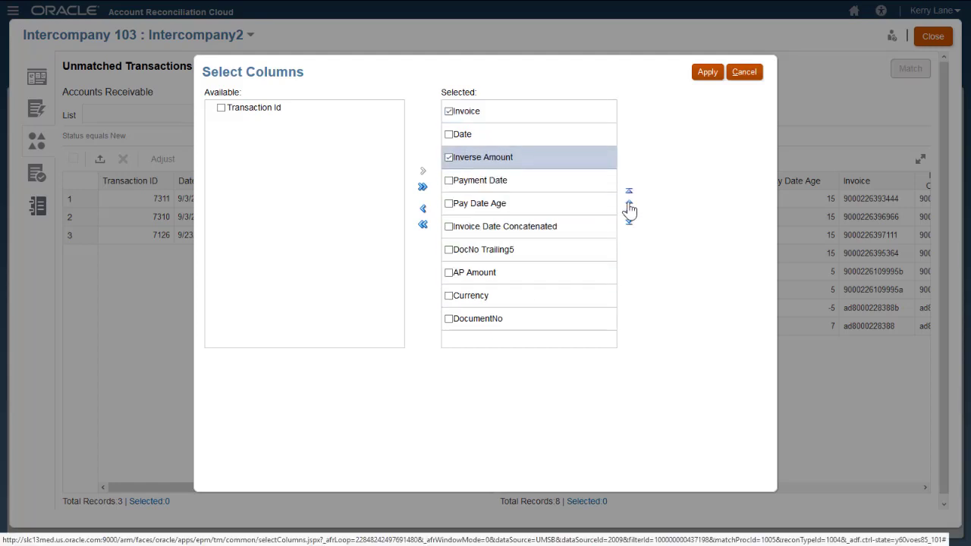
{"action": "left_click", "coordinate": [629, 202]}
{"action": "left_click", "coordinate": [709, 73]}
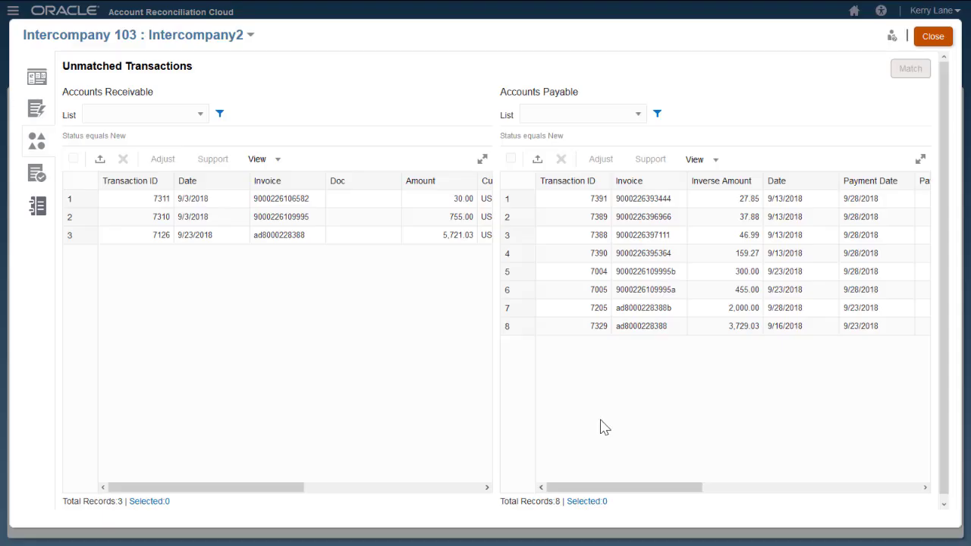
Save the Accounts Payable view as a list named "By Invoice"
{"action": "left_click", "coordinate": [716, 162]}
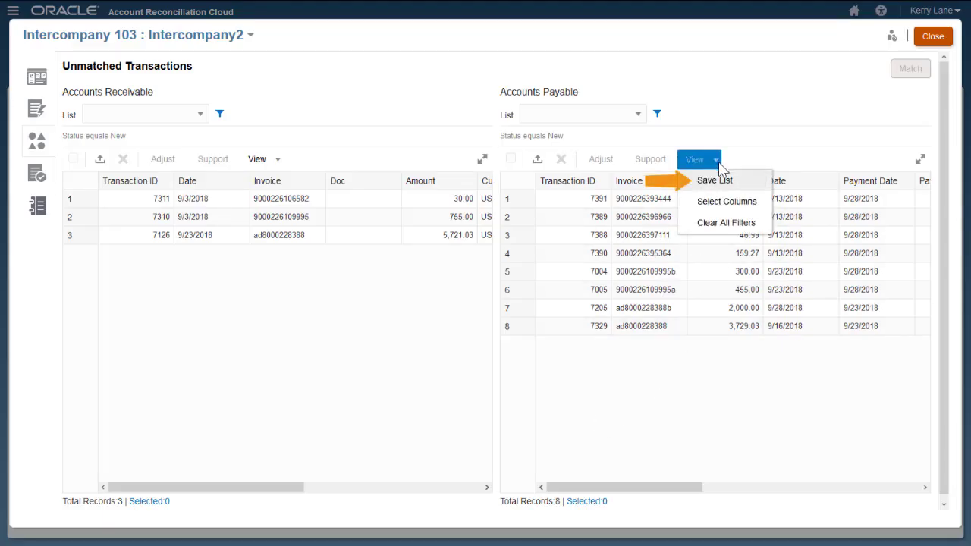
{"action": "left_click", "coordinate": [716, 186]}
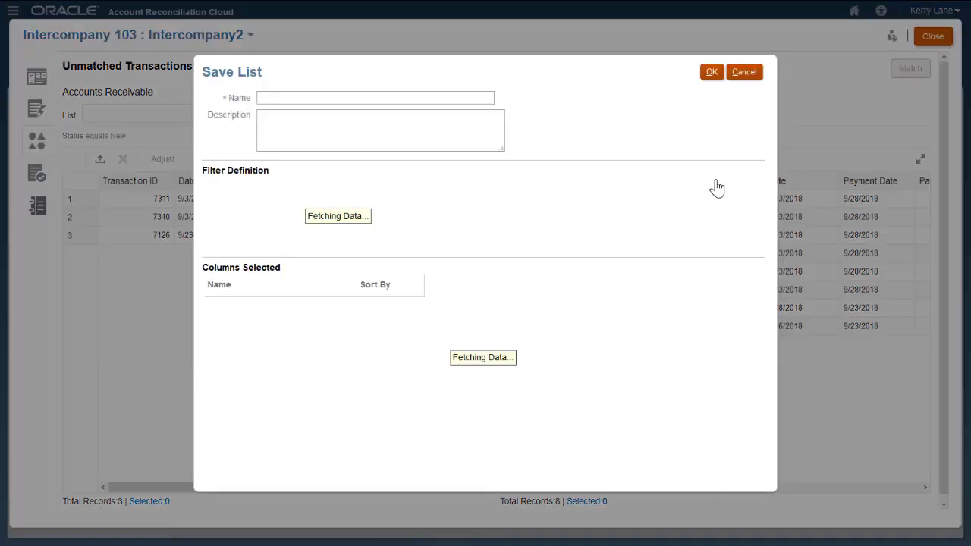
{"action": "left_click", "coordinate": [294, 98]}
{"action": "type", "text": "By Invoice"}
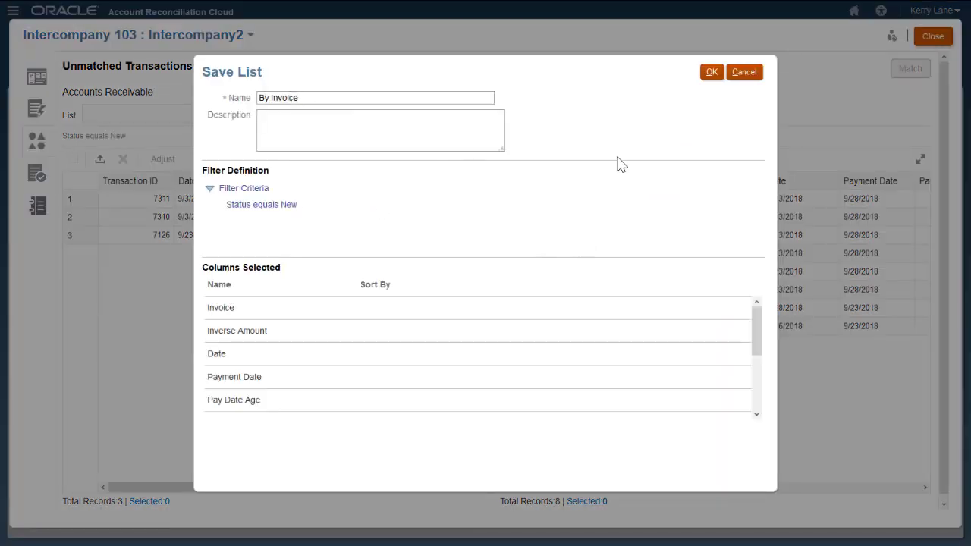
{"action": "left_click", "coordinate": [713, 75]}
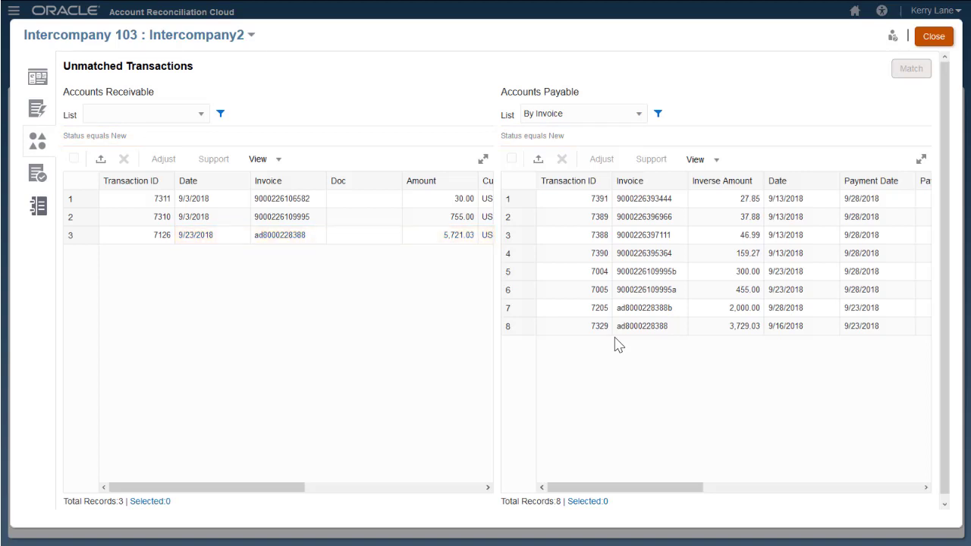
Filter the Accounts Payable transactions with an added condition that Invoice contains 8388
{"action": "left_click", "coordinate": [505, 137]}
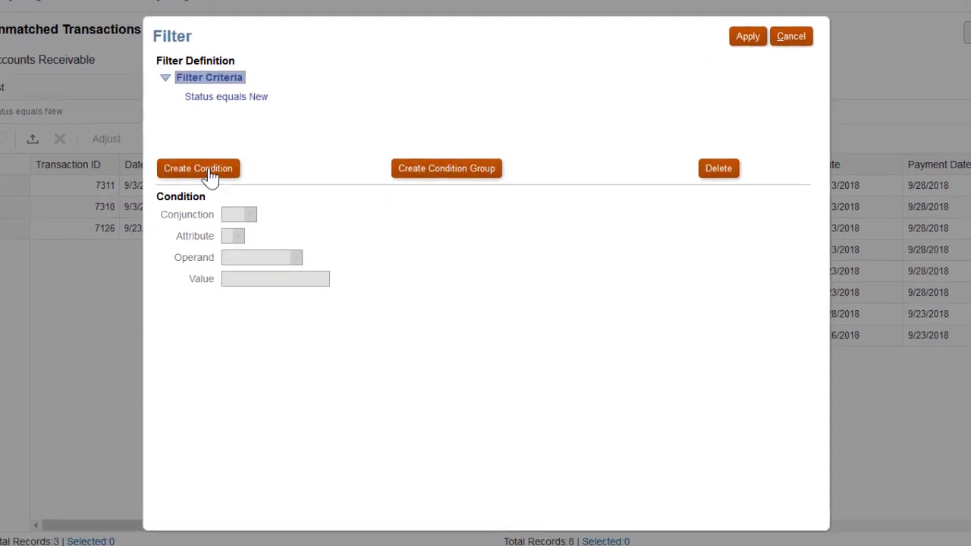
{"action": "left_click", "coordinate": [210, 175]}
{"action": "left_click", "coordinate": [351, 238]}
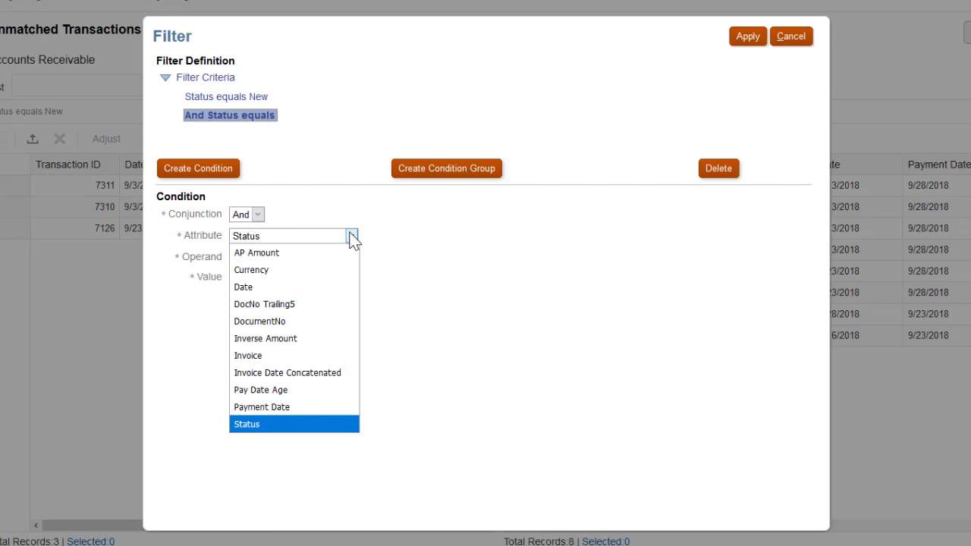
{"action": "left_click", "coordinate": [311, 355]}
{"action": "type", "text": "8388"}
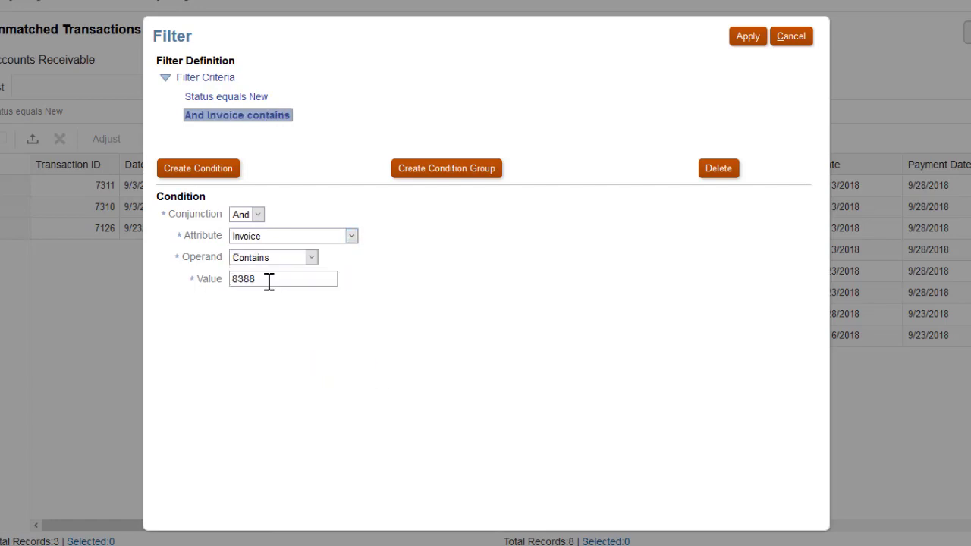
{"action": "left_click", "coordinate": [747, 37]}
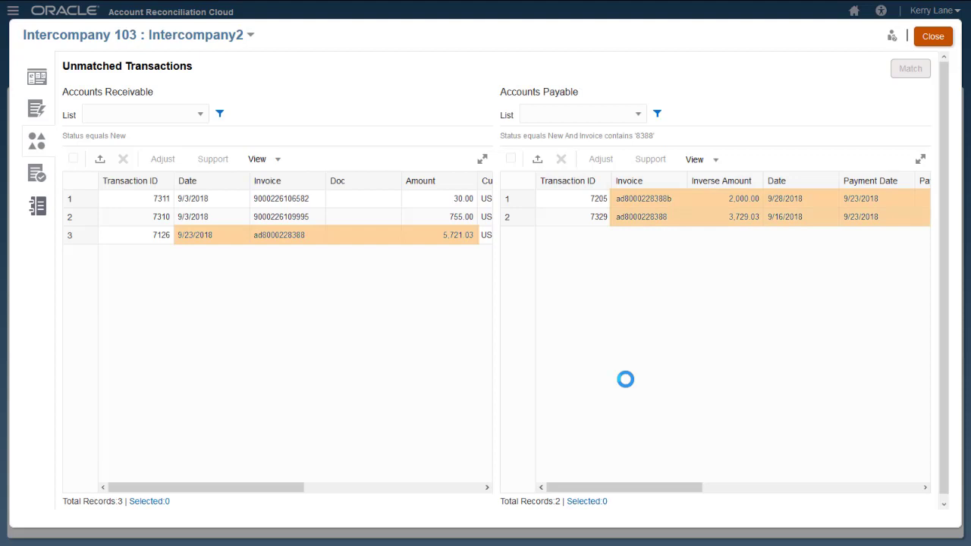
Select the 5,721.03 Accounts Receivable transaction and both filtered Accounts Payable transactions, and start matching them
{"action": "left_click", "coordinate": [275, 240]}
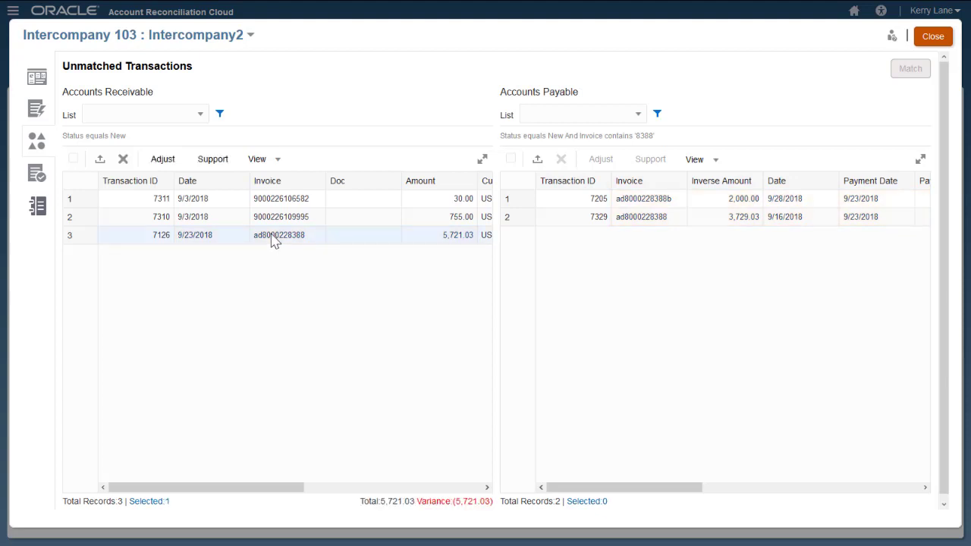
{"action": "left_click", "coordinate": [650, 217], "text": "shift"}
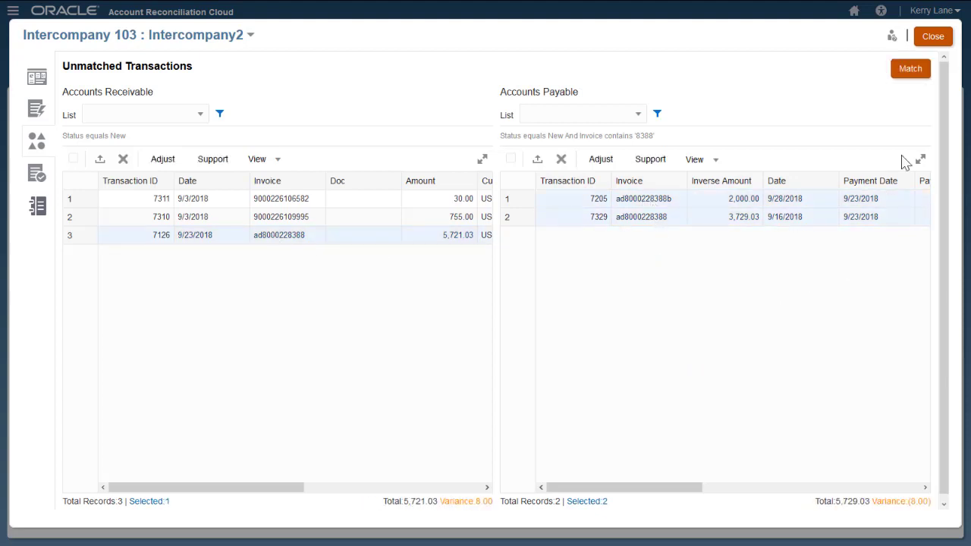
{"action": "left_click", "coordinate": [910, 70]}
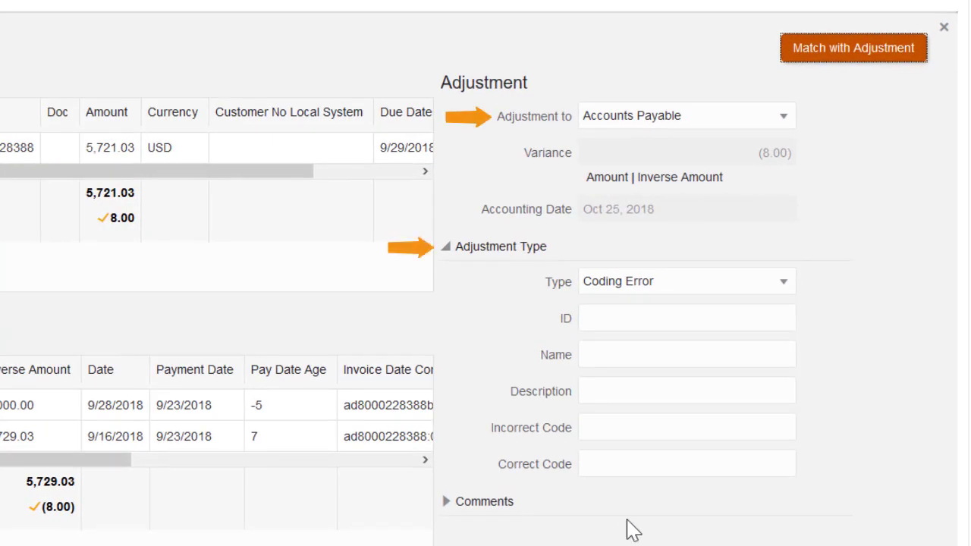
Match the selected transactions with an adjustment of type Coding Error, described as "Transaction split across two invoices"
{"action": "left_click", "coordinate": [789, 290]}
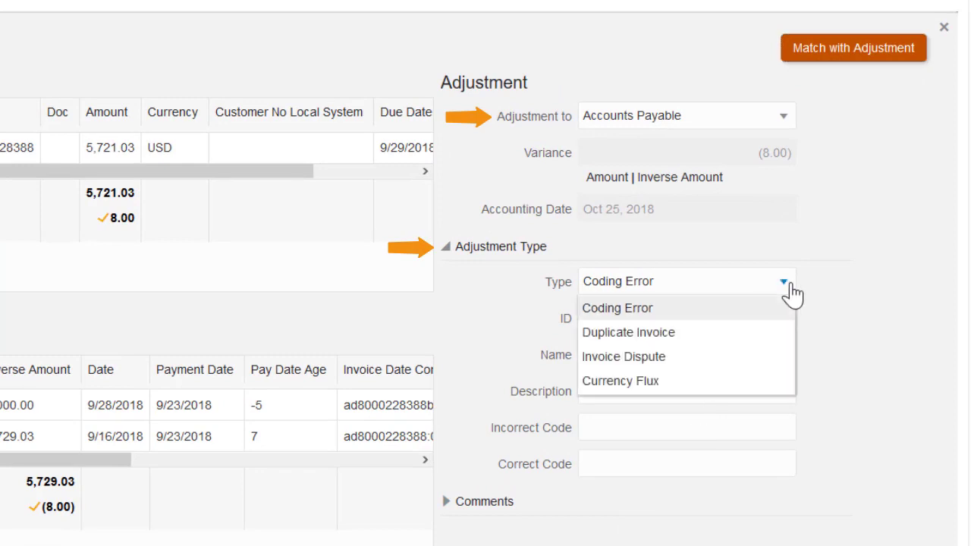
{"action": "left_click", "coordinate": [789, 288]}
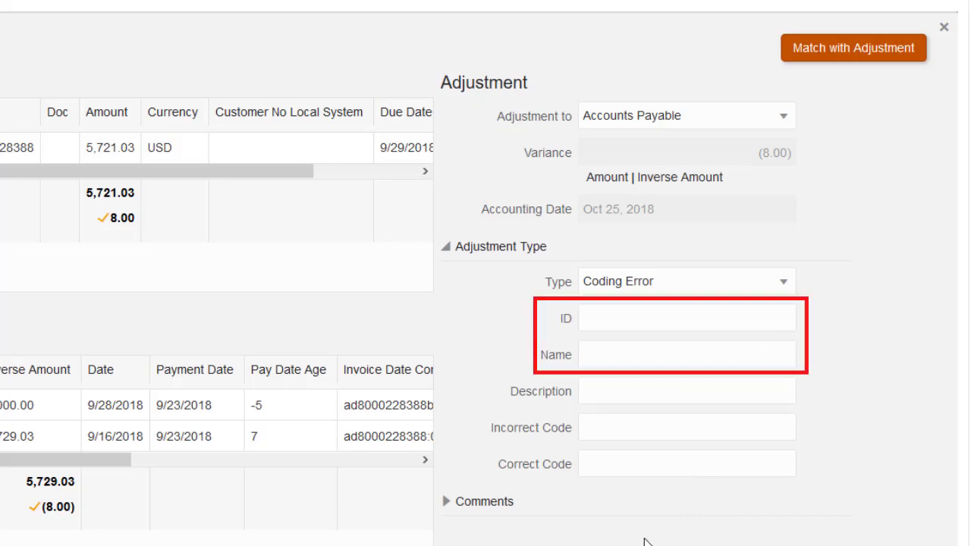
{"action": "left_click", "coordinate": [600, 390]}
{"action": "type", "text": "Transaction split across two invoices"}
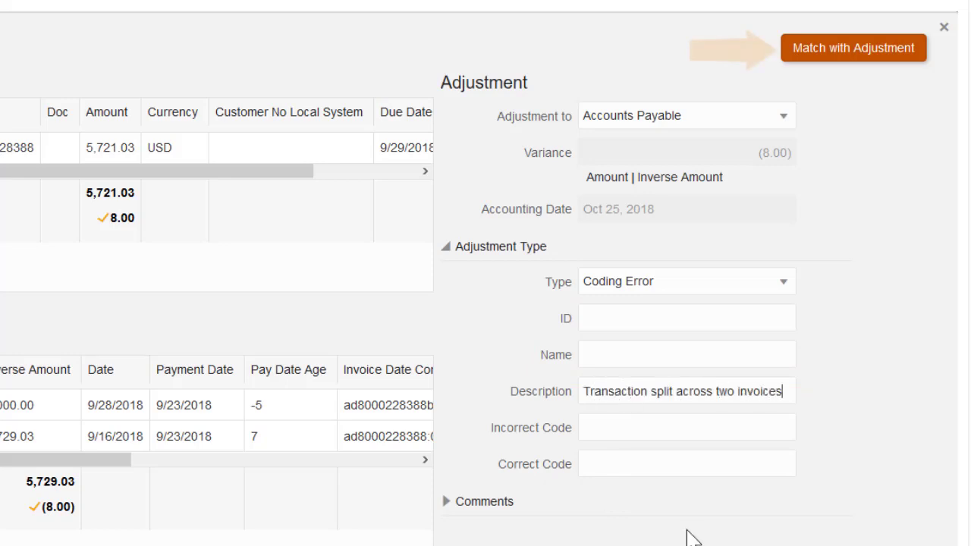
{"action": "left_click", "coordinate": [867, 64]}
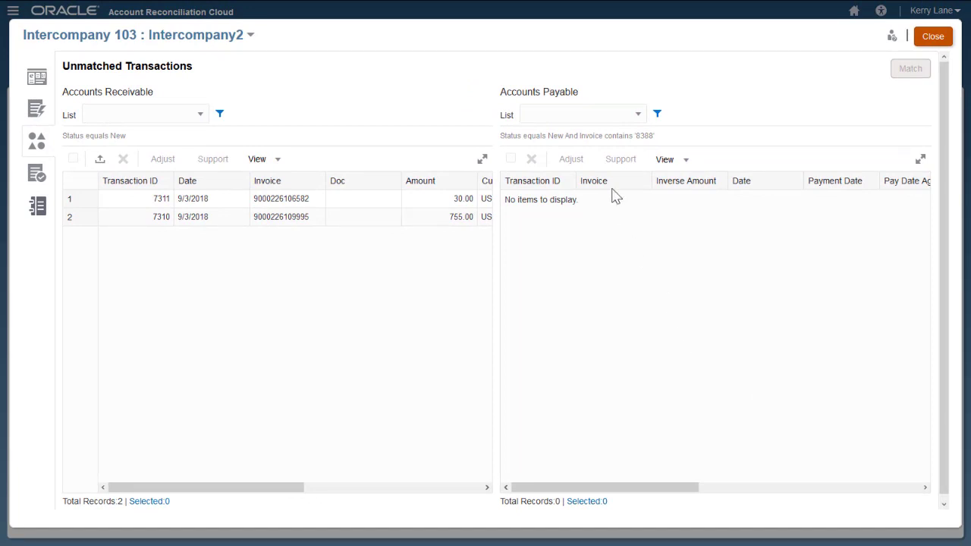
Delete the condition Invoice contains '8388' from the Accounts Payable filter and apply it
{"action": "left_click", "coordinate": [582, 136]}
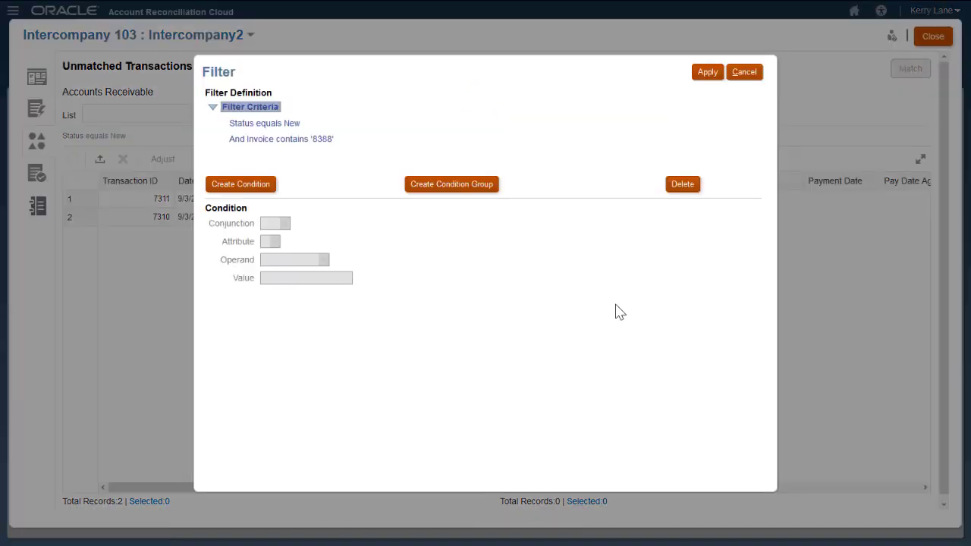
{"action": "left_click", "coordinate": [308, 139]}
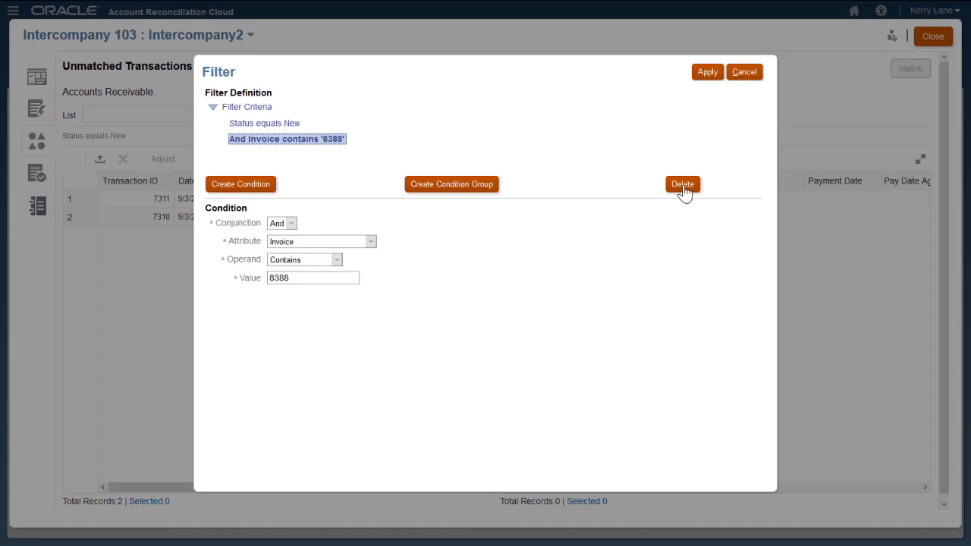
{"action": "left_click", "coordinate": [682, 185]}
{"action": "left_click", "coordinate": [707, 73]}
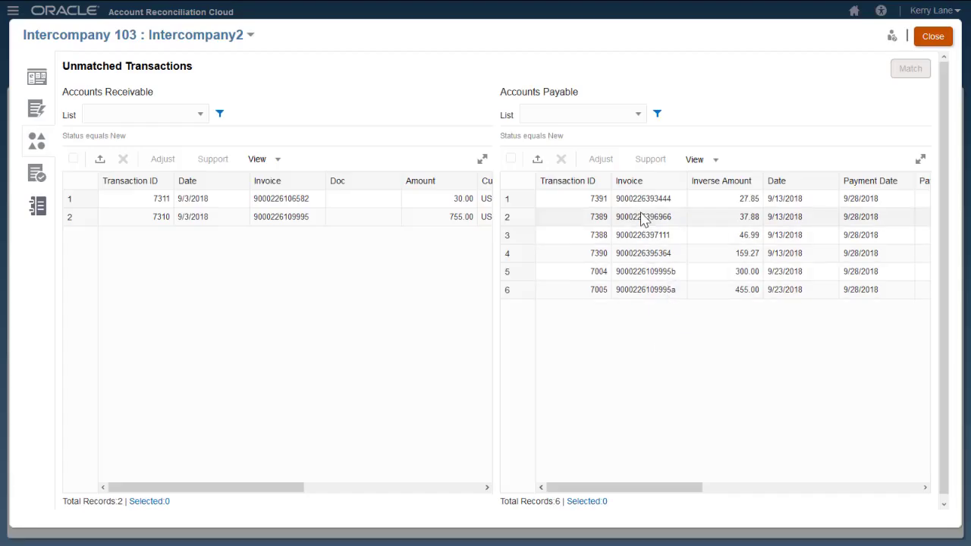
Adjust the 37.88 Accounts Payable transaction with the adjustment type Duplicate Invoice
{"action": "left_click", "coordinate": [642, 219]}
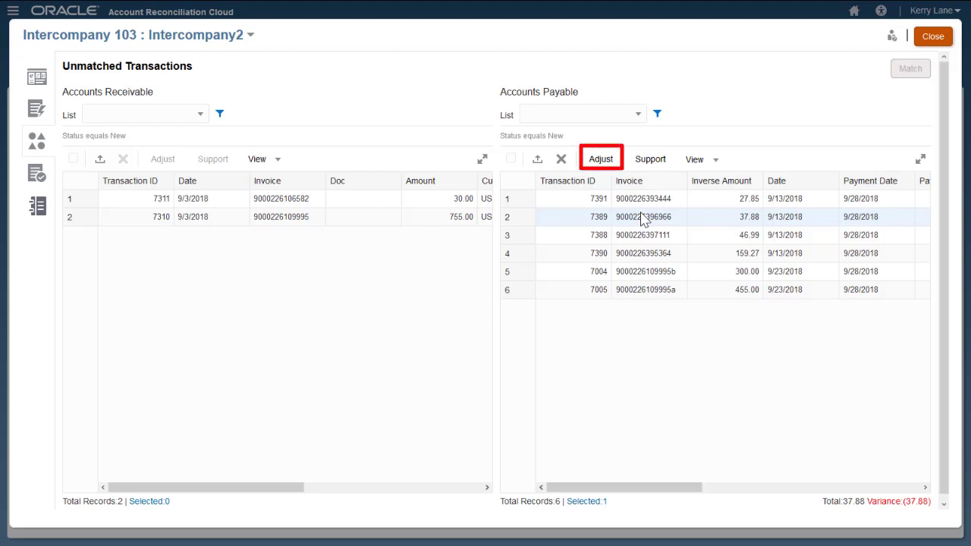
{"action": "left_click", "coordinate": [601, 160]}
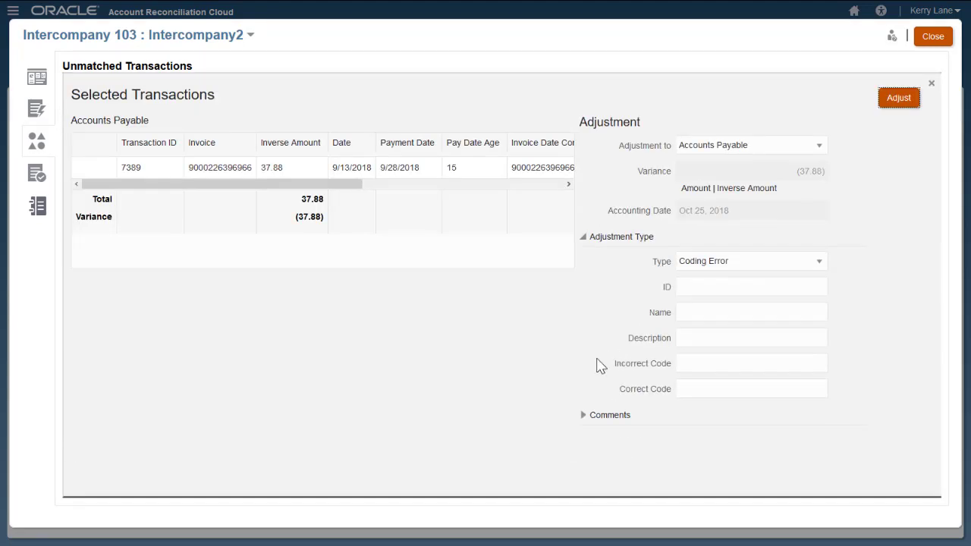
{"action": "left_click", "coordinate": [818, 265]}
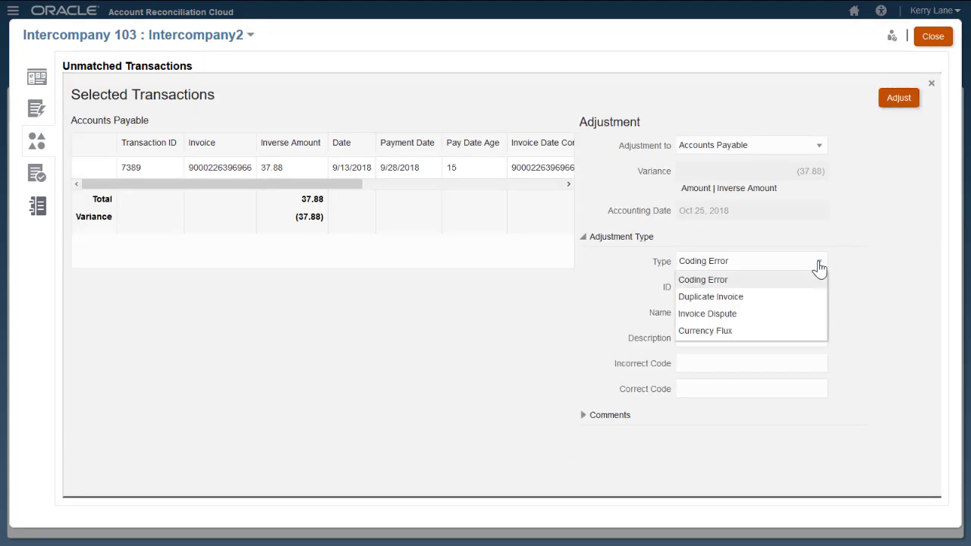
{"action": "left_click", "coordinate": [766, 298]}
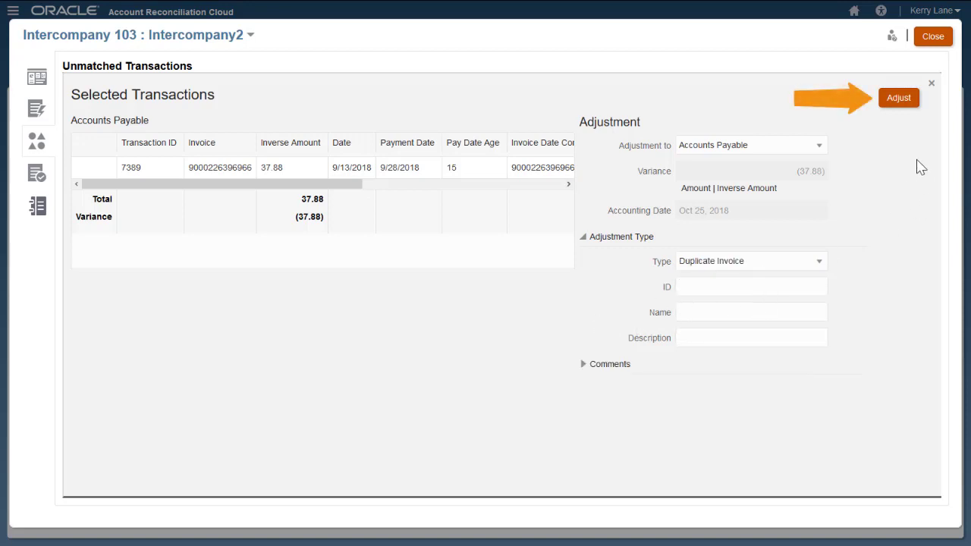
{"action": "left_click", "coordinate": [901, 101]}
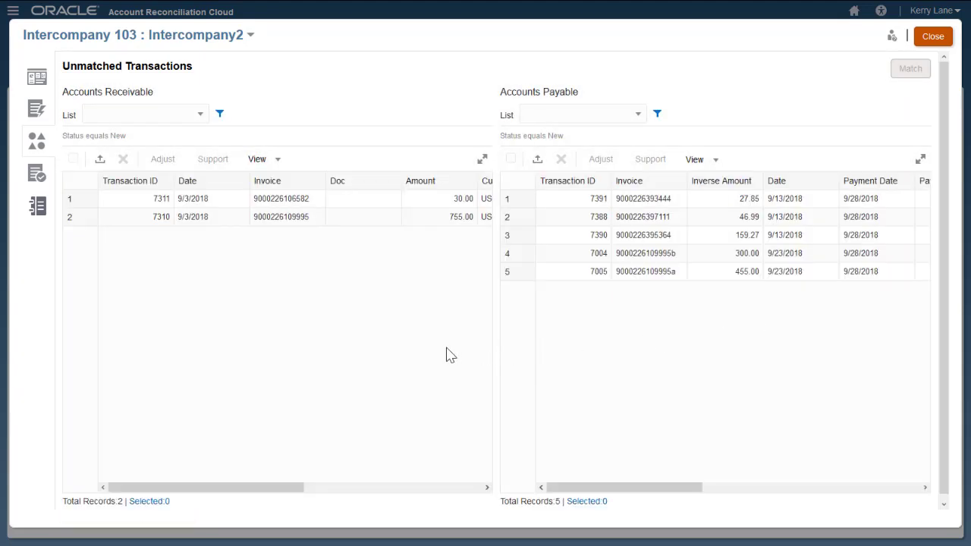
Open support for the 755.00 Accounts Receivable transaction and enter the description "Data load issue" under the Timing type
{"action": "left_click", "coordinate": [303, 220]}
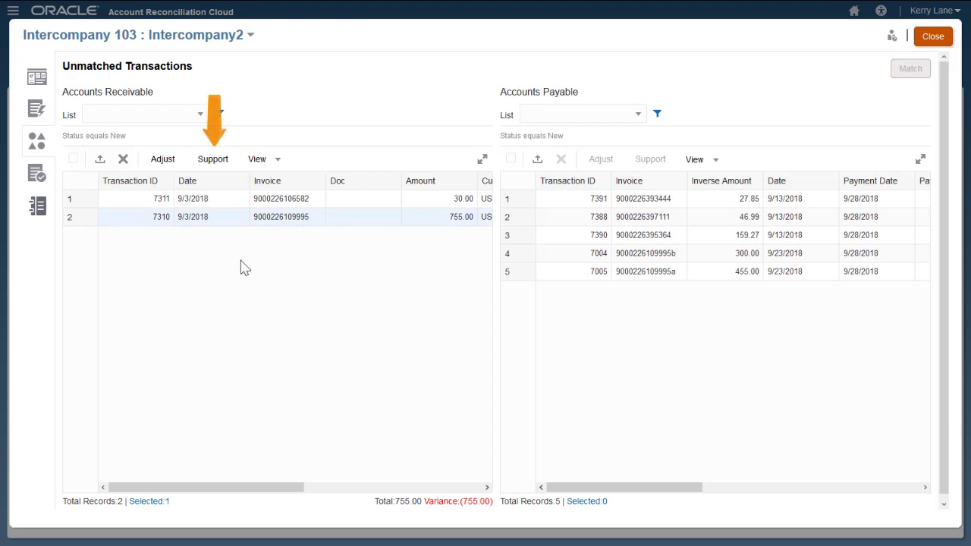
{"action": "left_click", "coordinate": [221, 168]}
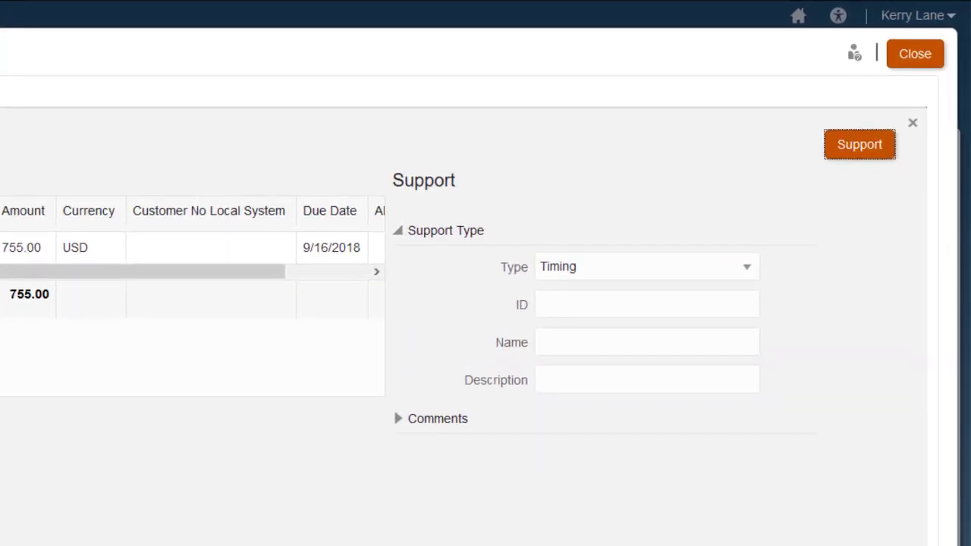
{"action": "left_click", "coordinate": [579, 379]}
{"action": "type", "text": "Data load issue"}
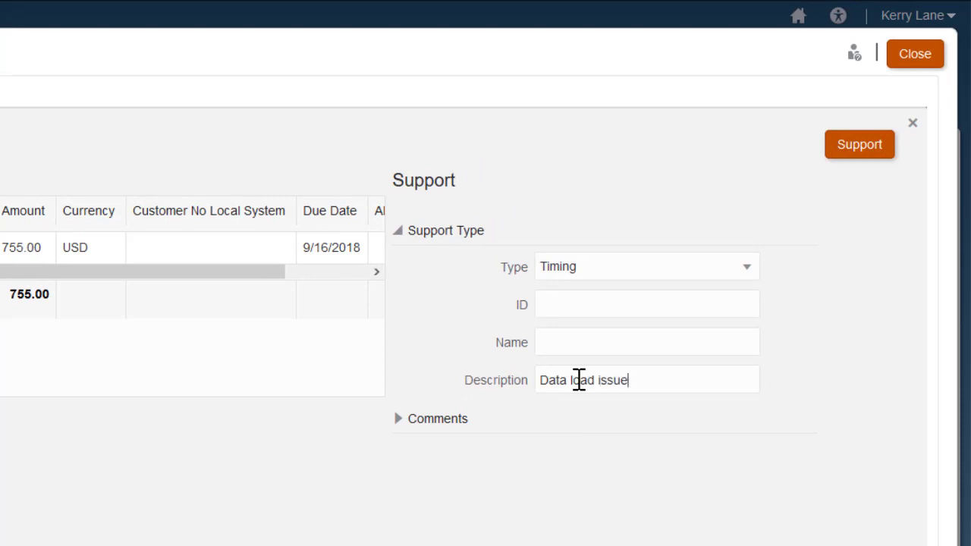
Add the comment "AP transaction load for the intercompany partner has been delayed" and submit the support details
{"action": "left_click", "coordinate": [438, 419]}
{"action": "left_click", "coordinate": [549, 455]}
{"action": "type", "text": "AP transaction load for the in"}
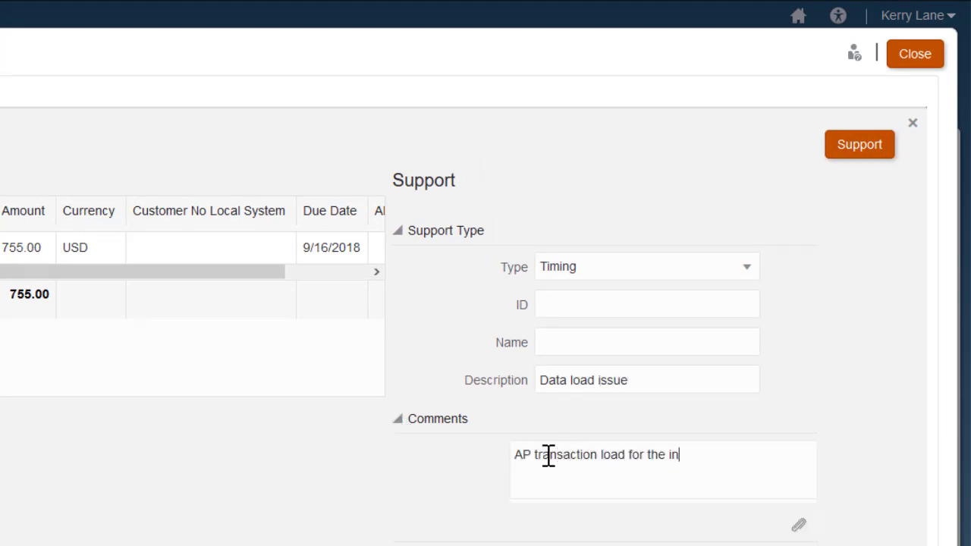
{"action": "type", "text": "tercompany partner has been delayed"}
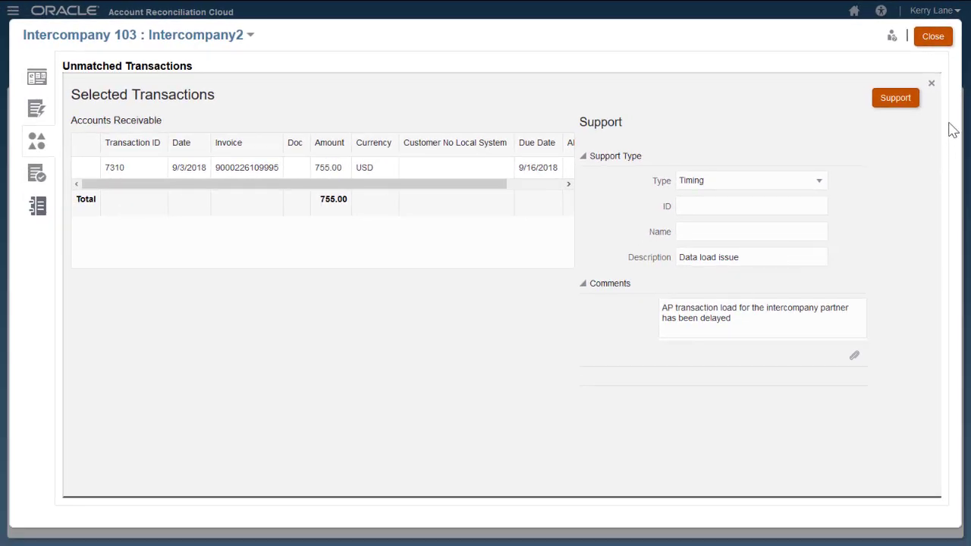
{"action": "left_click", "coordinate": [898, 99]}
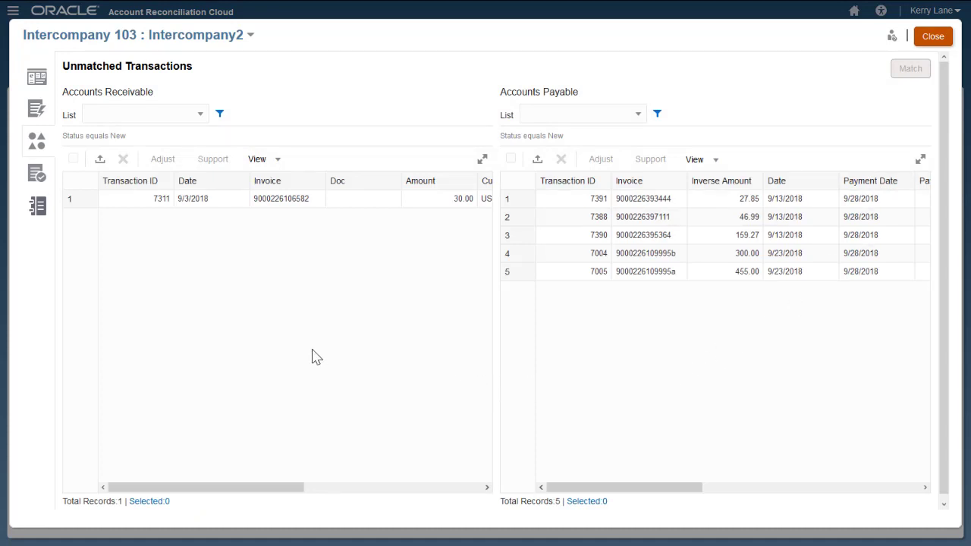
Change the Accounts Receivable filter's Status condition to include all values, New and Supported, and apply it
{"action": "left_click", "coordinate": [91, 139]}
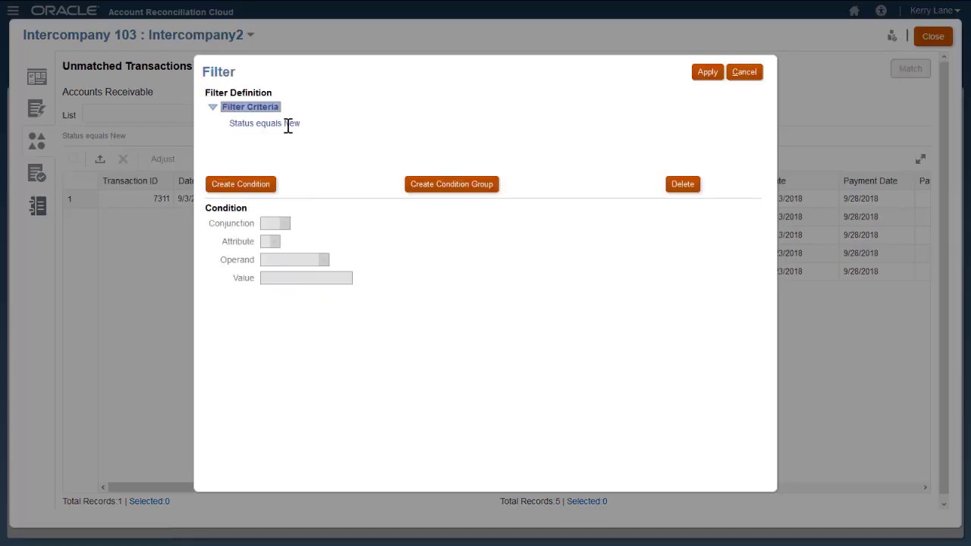
{"action": "left_click", "coordinate": [289, 124]}
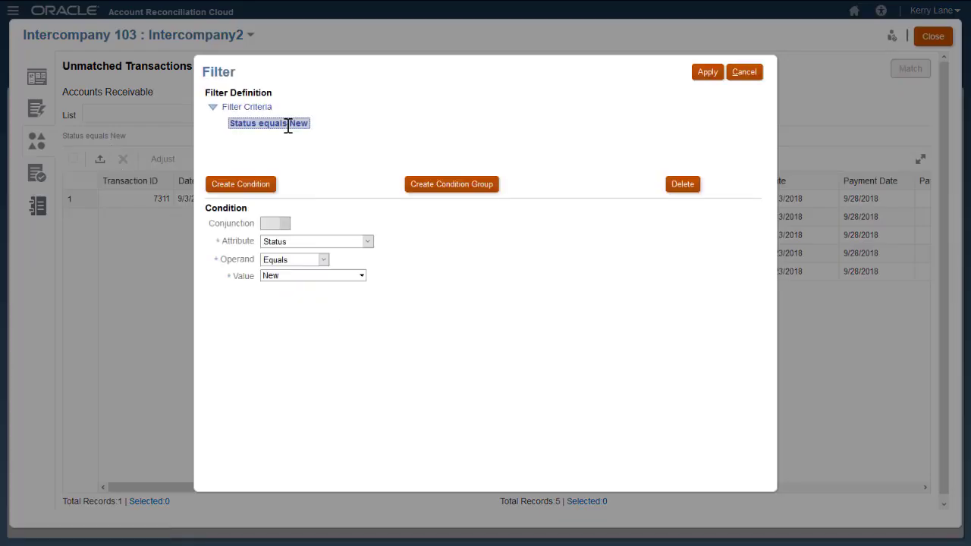
{"action": "left_click", "coordinate": [362, 277]}
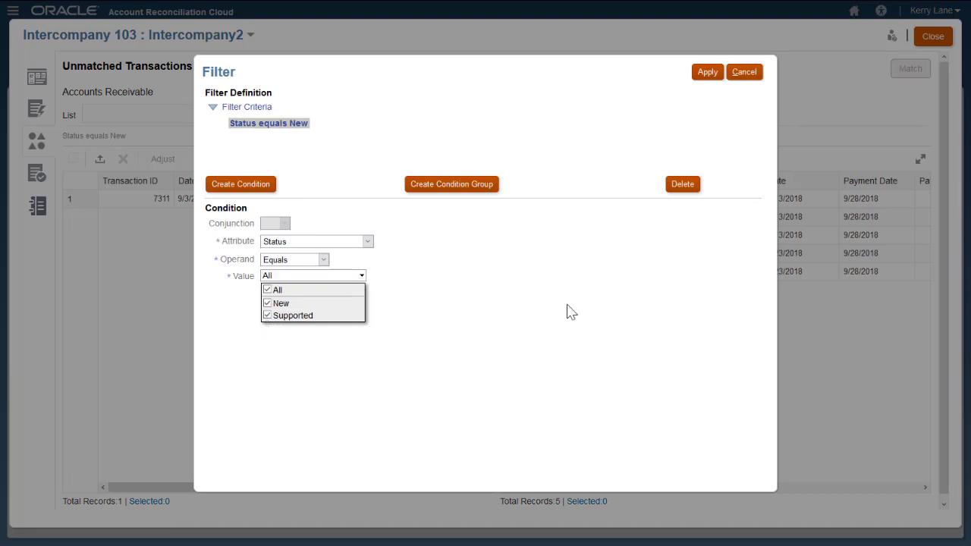
{"action": "left_click", "coordinate": [708, 72]}
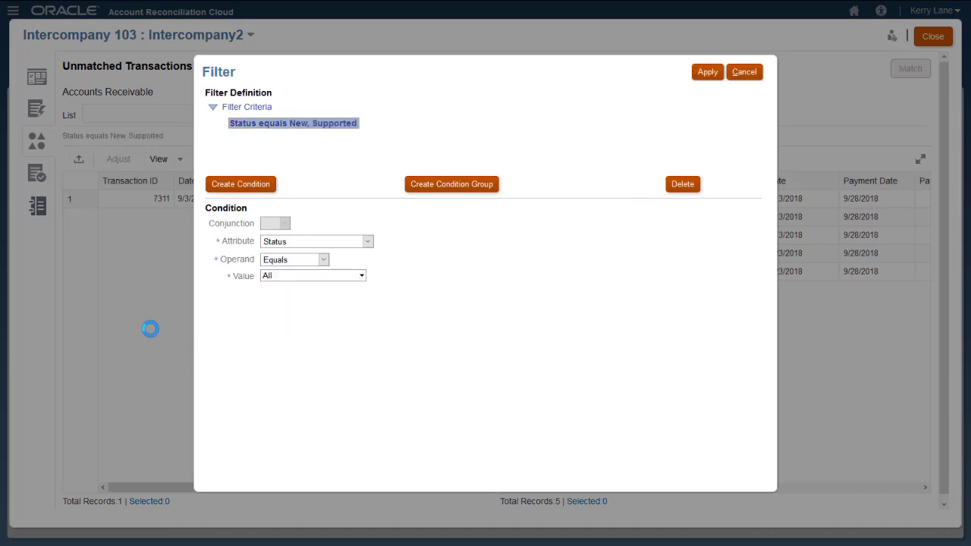